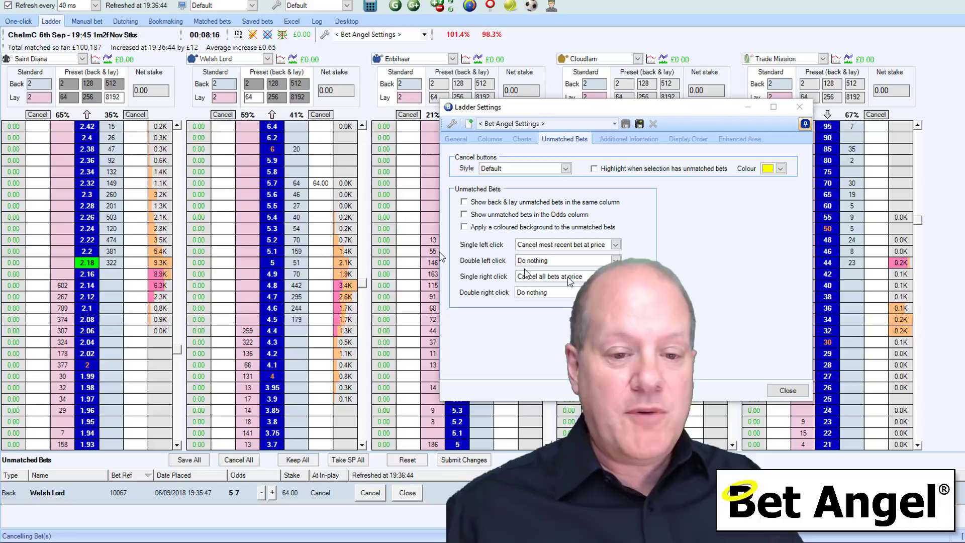
click(326, 183)
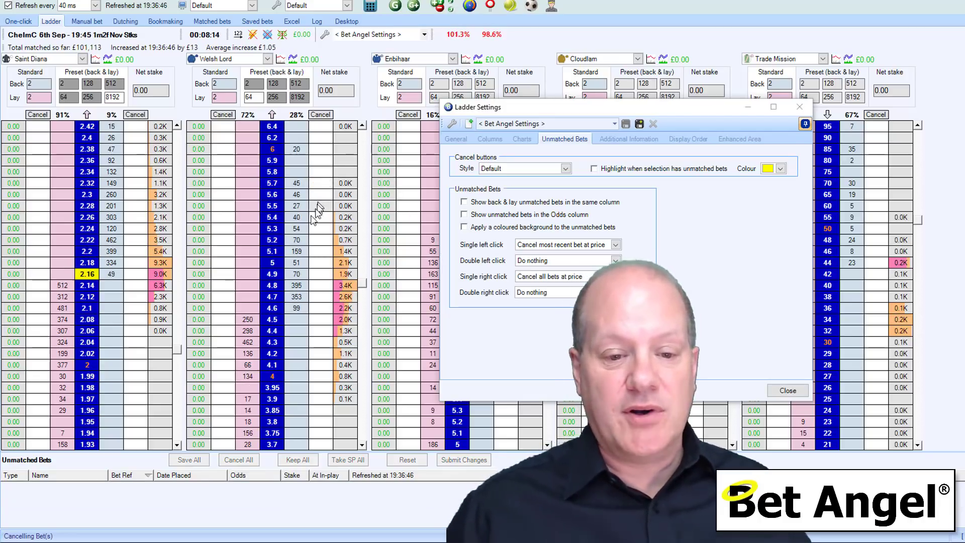
click(296, 217)
click(296, 239)
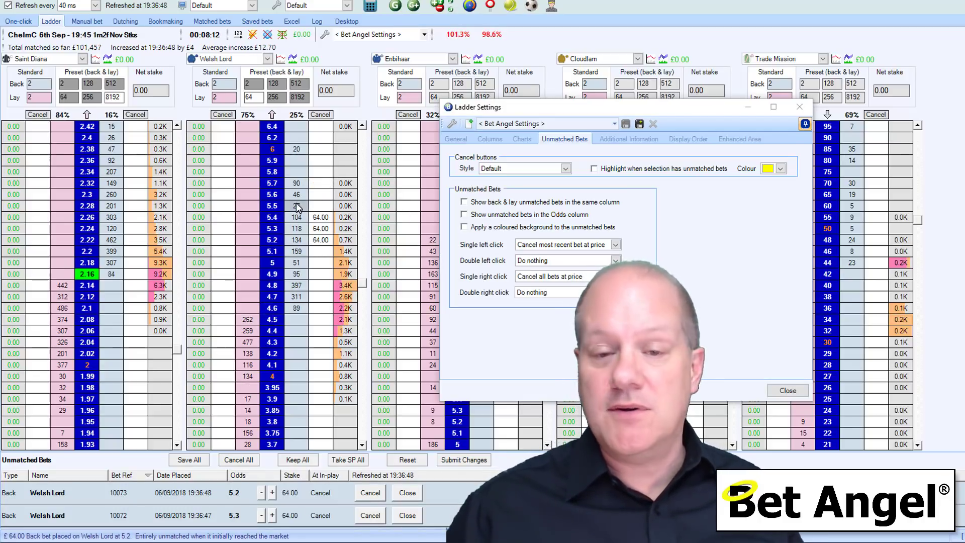
click(297, 206)
click(294, 251)
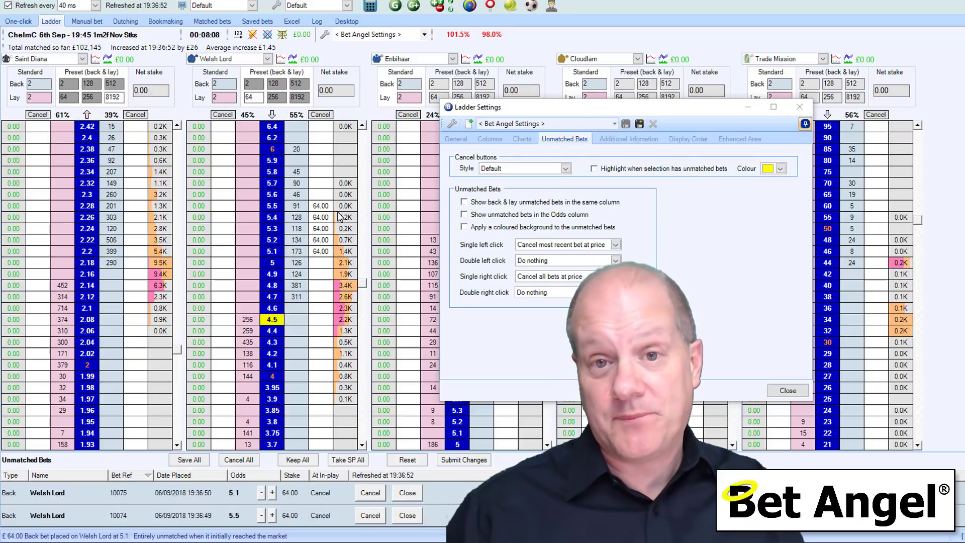
click(322, 251)
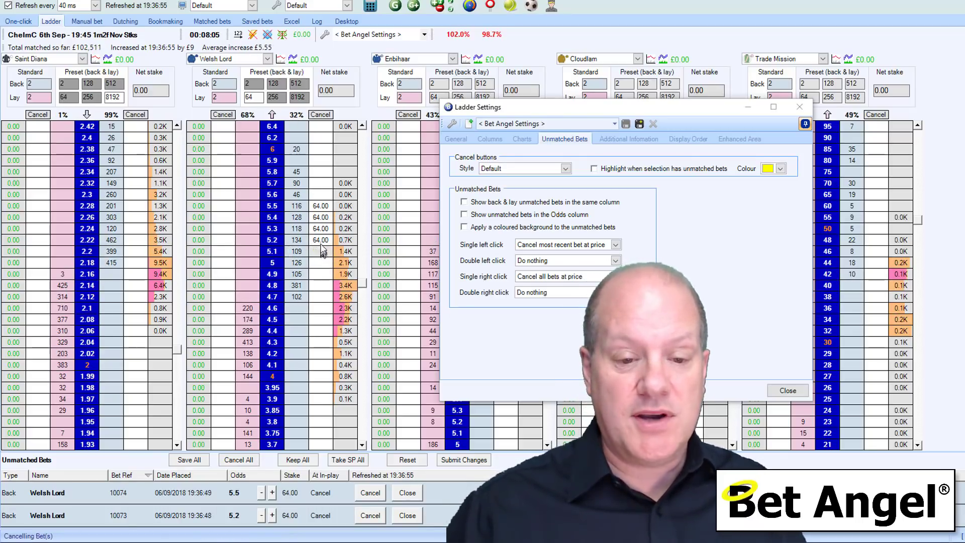
click(322, 208)
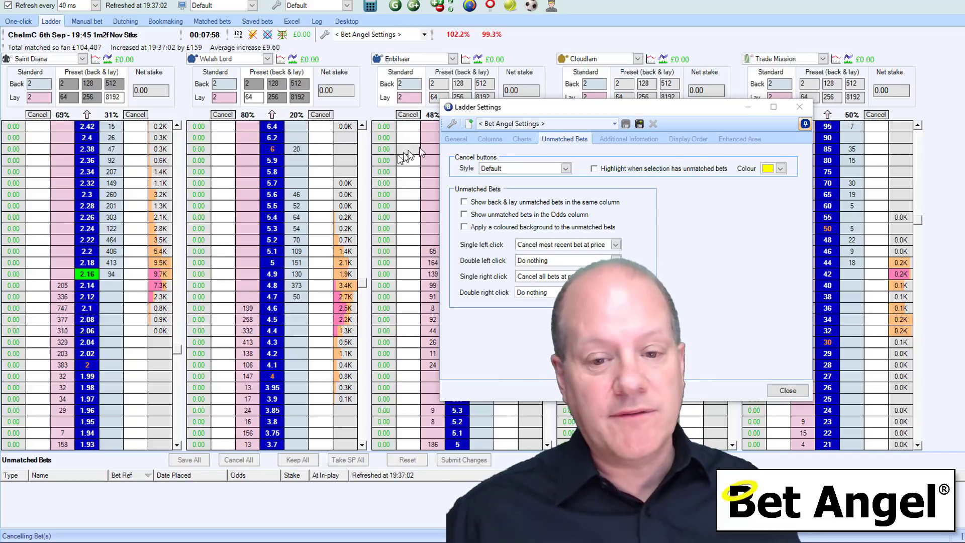
- Set cancel boxes to 'Unmatched bets value', then test with Welsh Lord back and lay bets at 4.2 and 4.1
click(564, 169)
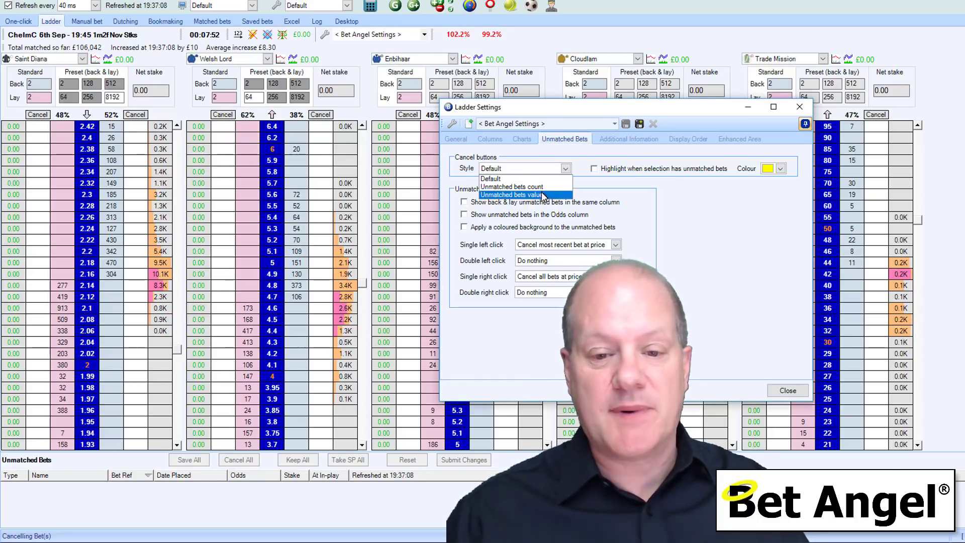
click(512, 195)
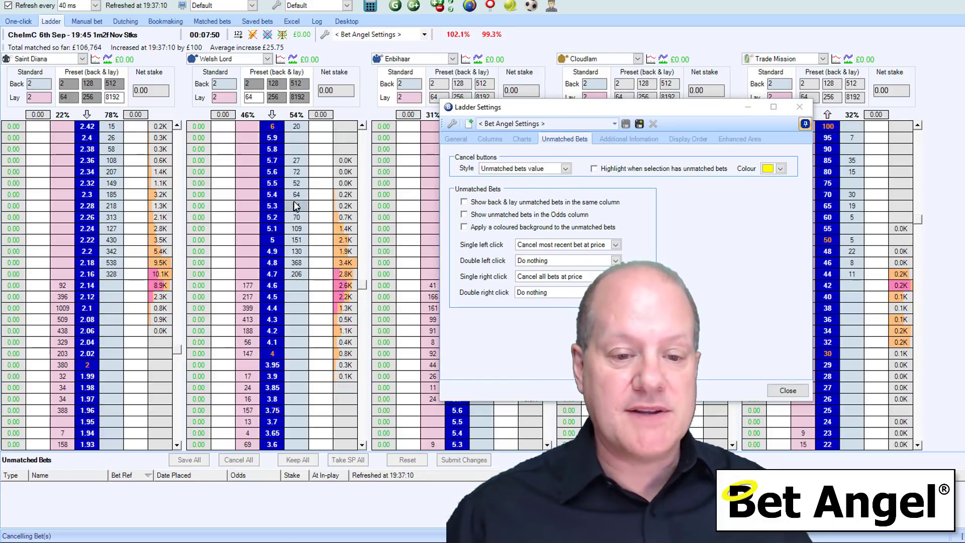
click(295, 206)
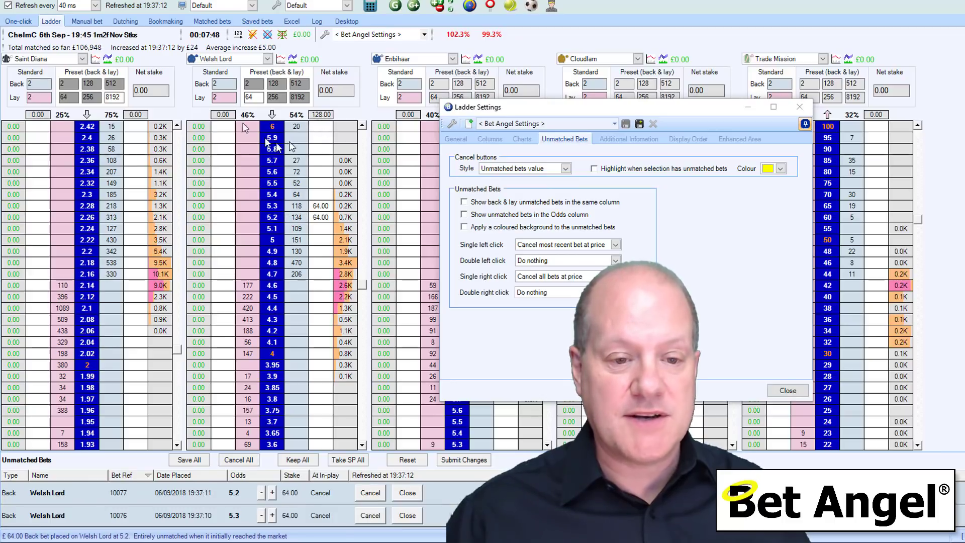
click(252, 330)
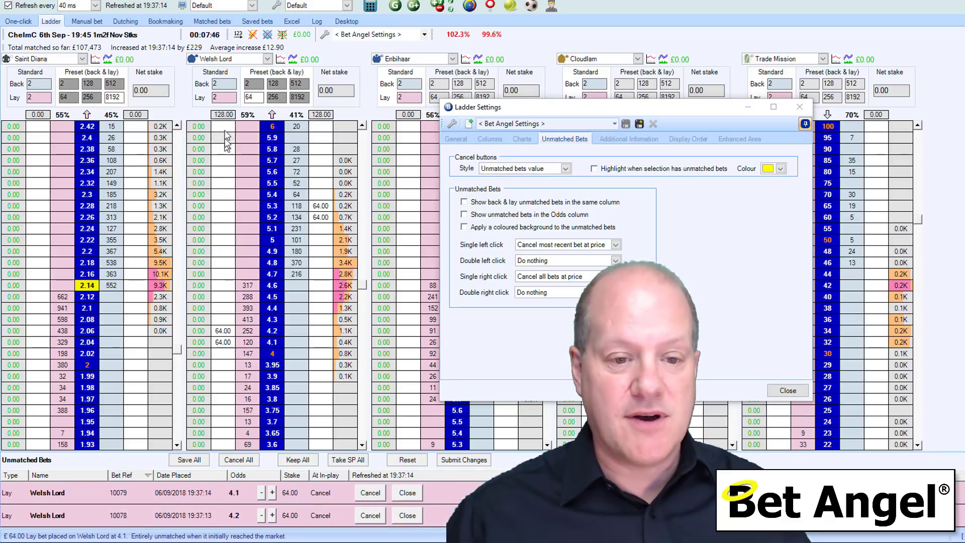
click(248, 342)
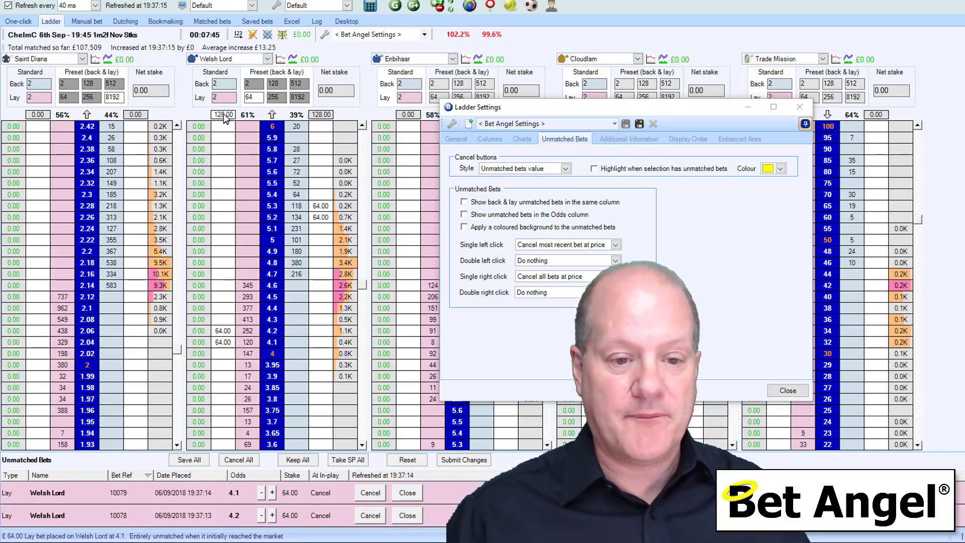
click(325, 116)
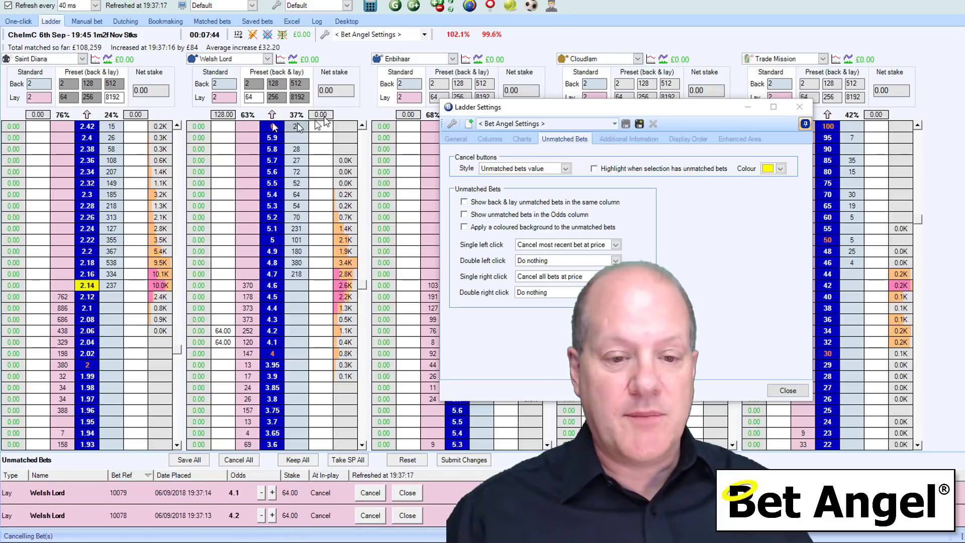
- Tick 'Highlight when selection has unmatched bets' and place Welsh Lord back bets at 5.4 and 5.2
click(621, 168)
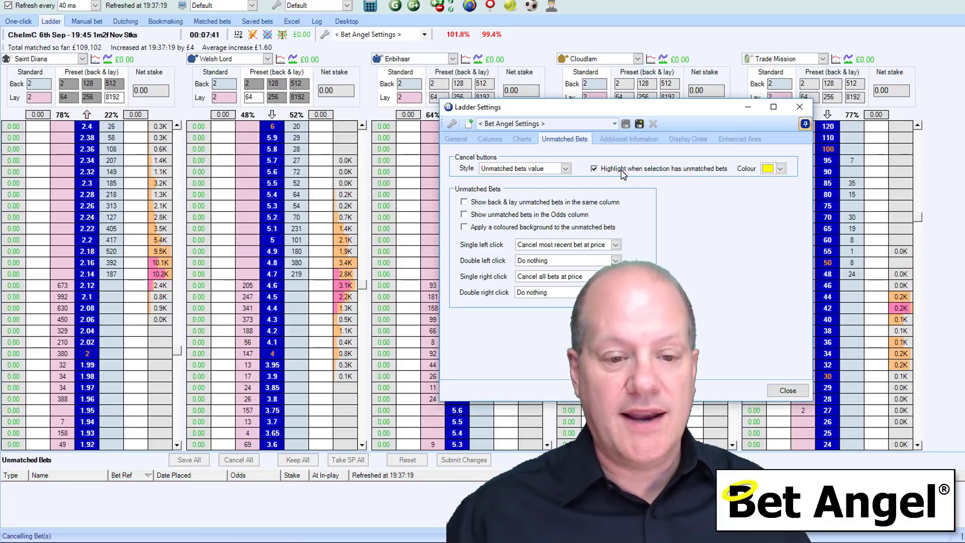
click(299, 216)
click(299, 194)
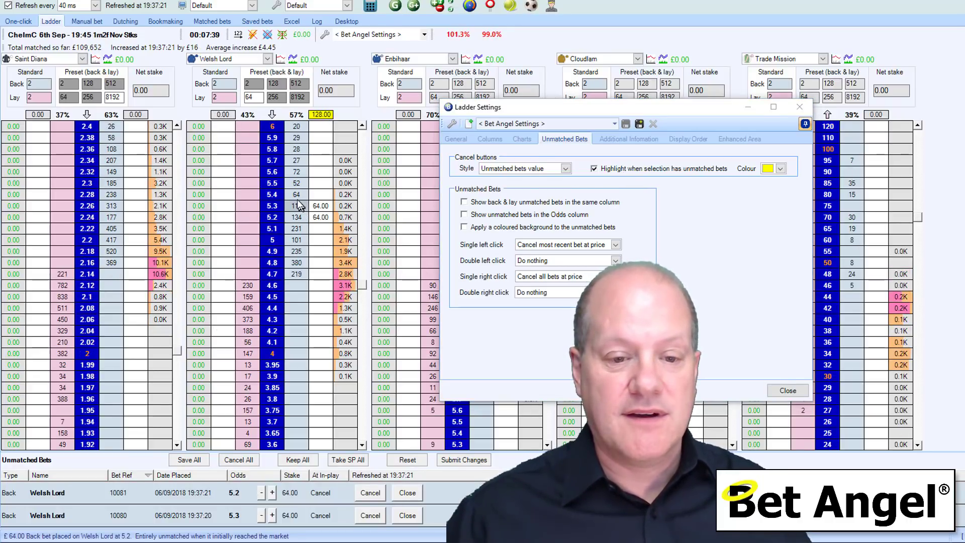
- Place Welsh Lord lay bets, then cancel all unmatched lay and back bets
click(249, 330)
click(250, 320)
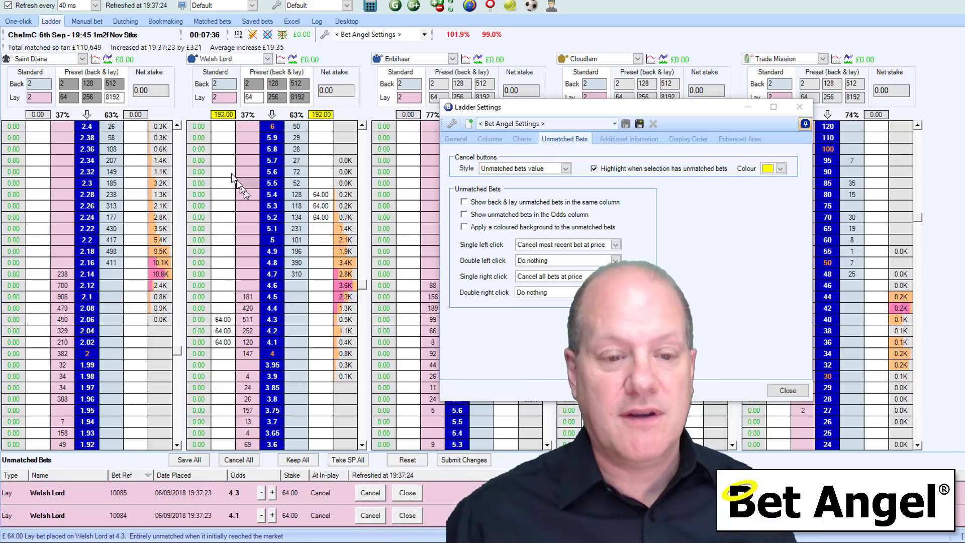
click(224, 115)
click(321, 115)
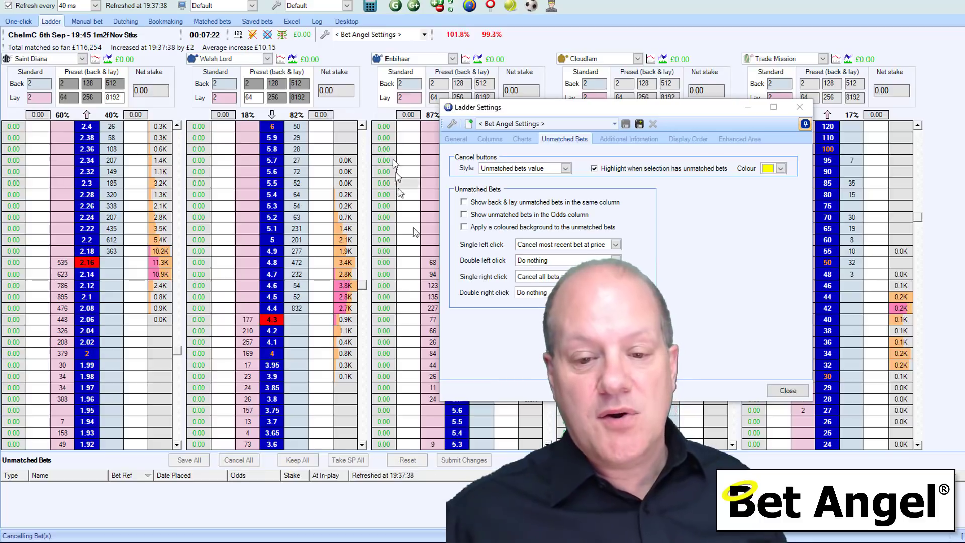
- Enable the shared back/lay unmatched column and place Welsh Lord back bets, including one at 5.3
click(492, 203)
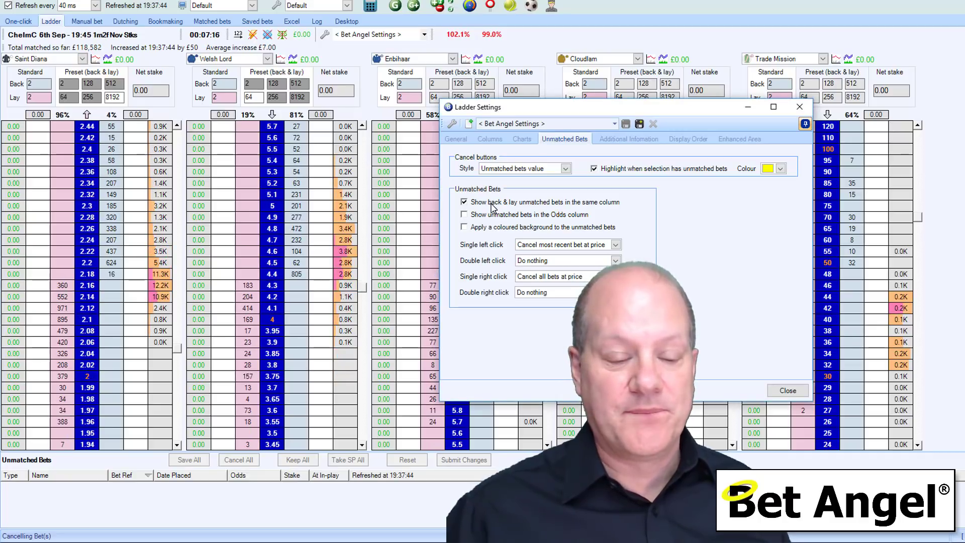
click(298, 194)
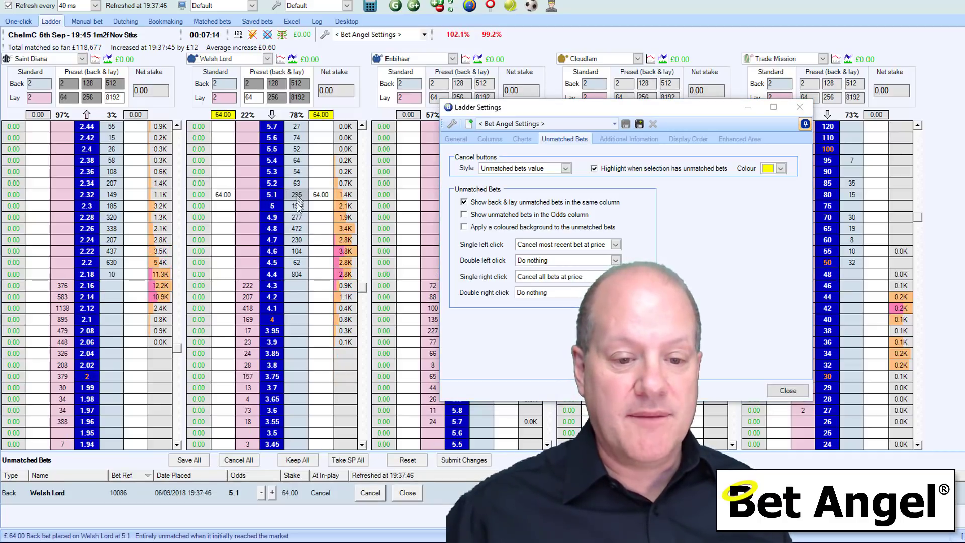
click(298, 206)
click(299, 172)
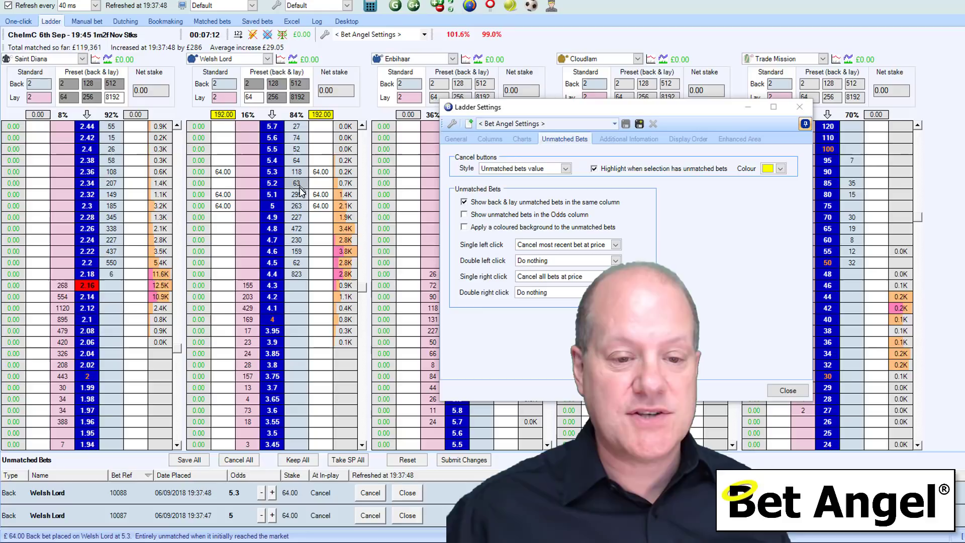
- Place Welsh Lord lays at 3.9 and 3.85, cancel some bets, and disable the shared column
click(248, 342)
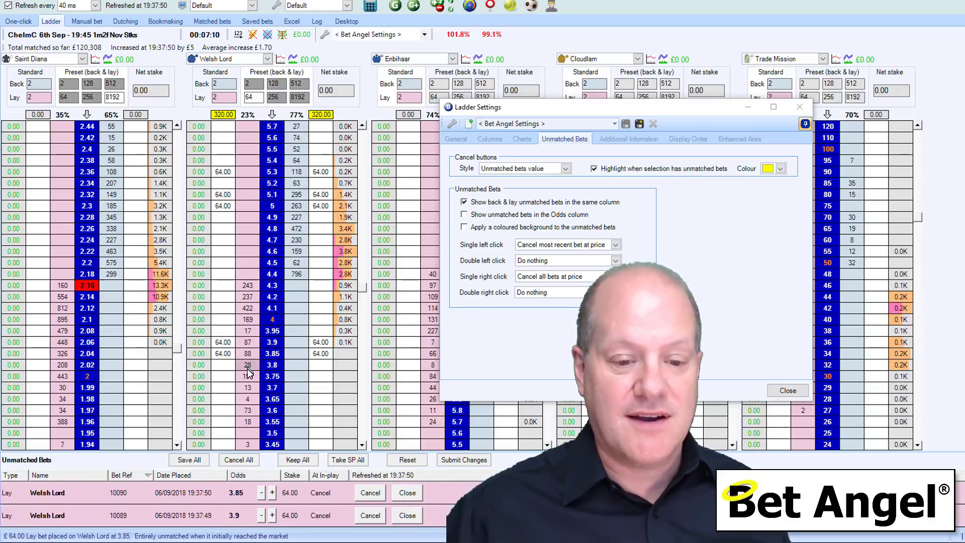
click(249, 365)
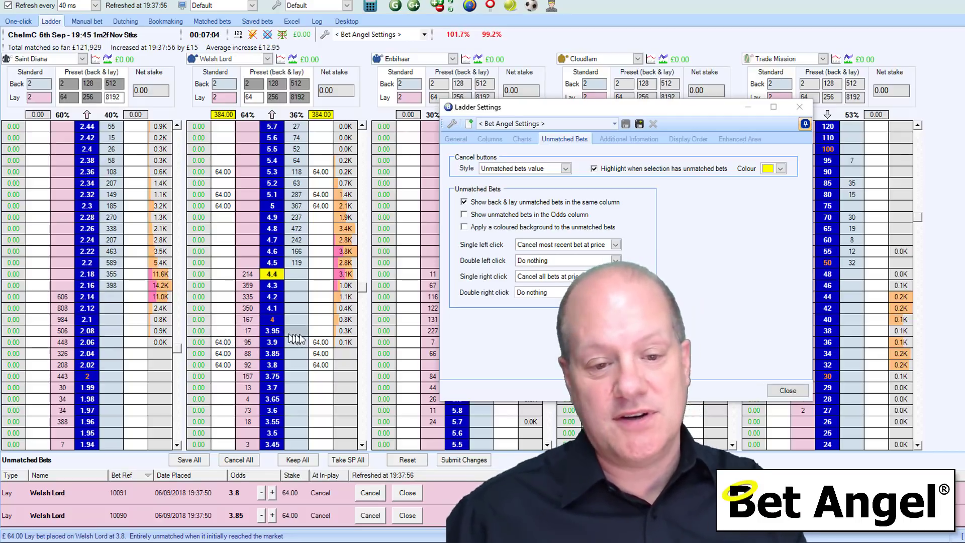
click(223, 205)
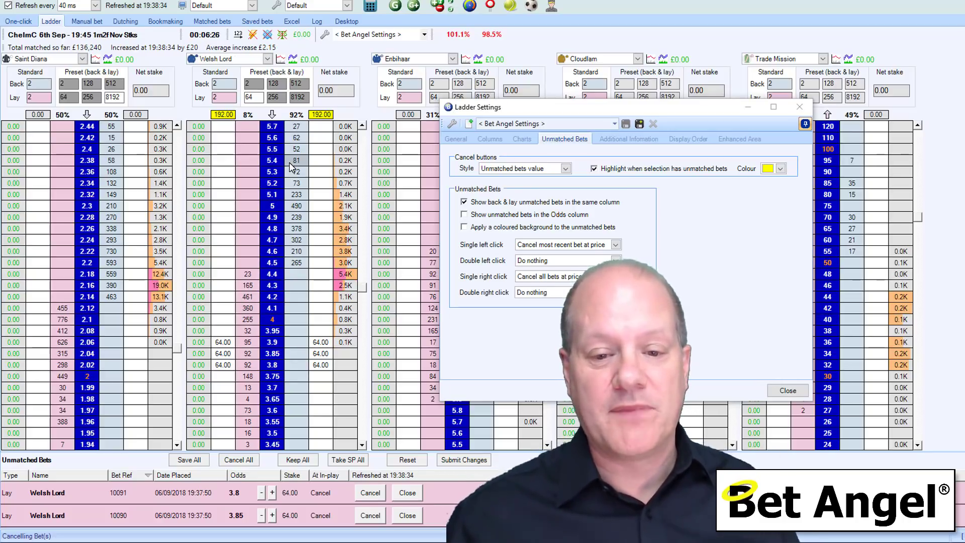
click(490, 203)
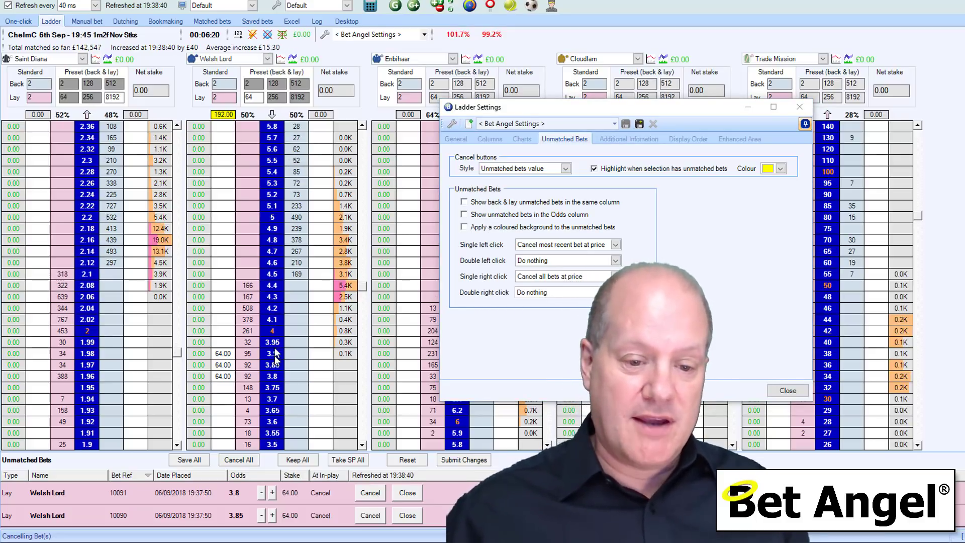
- Tick 'Show unmatched bets in the Odds column' and place Welsh Lord back bets from 4.8
click(294, 349)
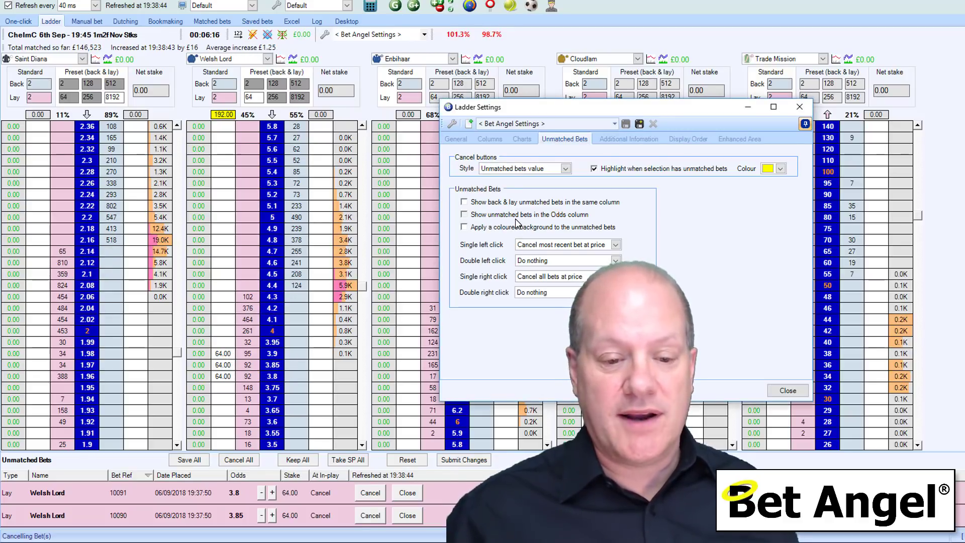
click(516, 219)
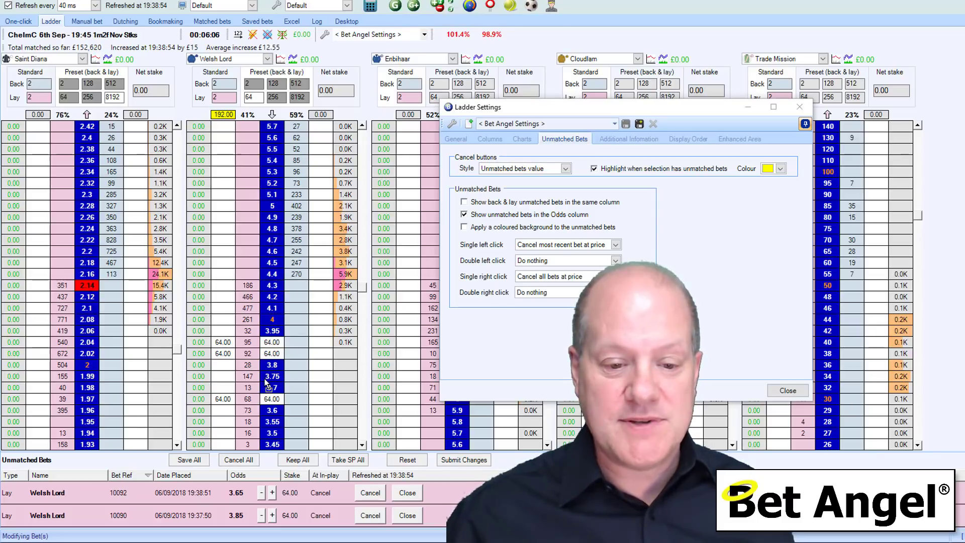
click(296, 229)
click(296, 218)
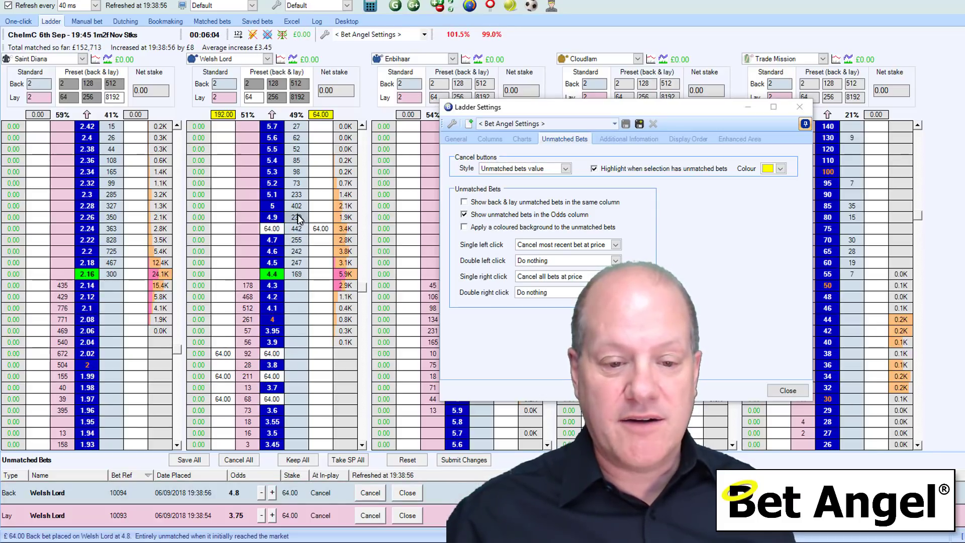
- Add a Welsh Lord back bet at 5.1, move the back bets to 5.4, and re-enable the shared column
click(300, 195)
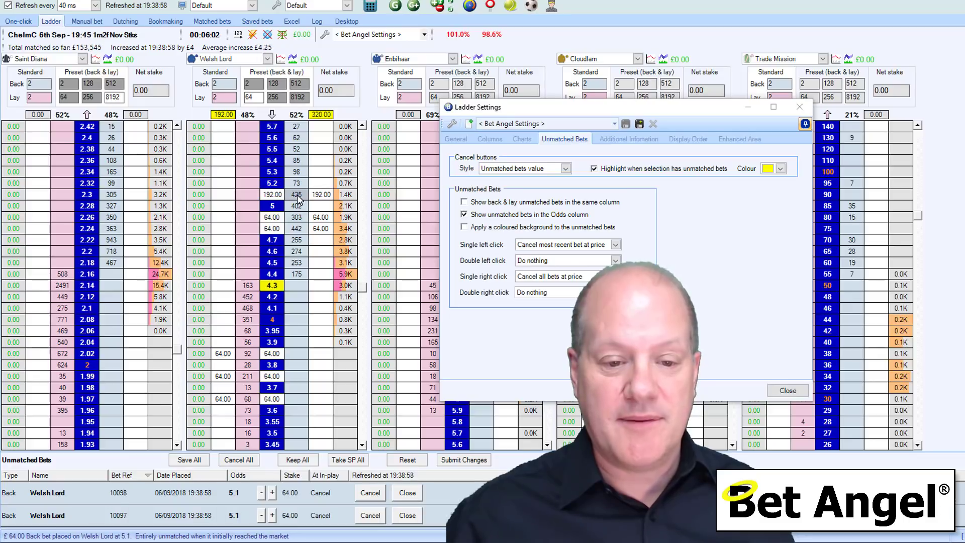
click(273, 160)
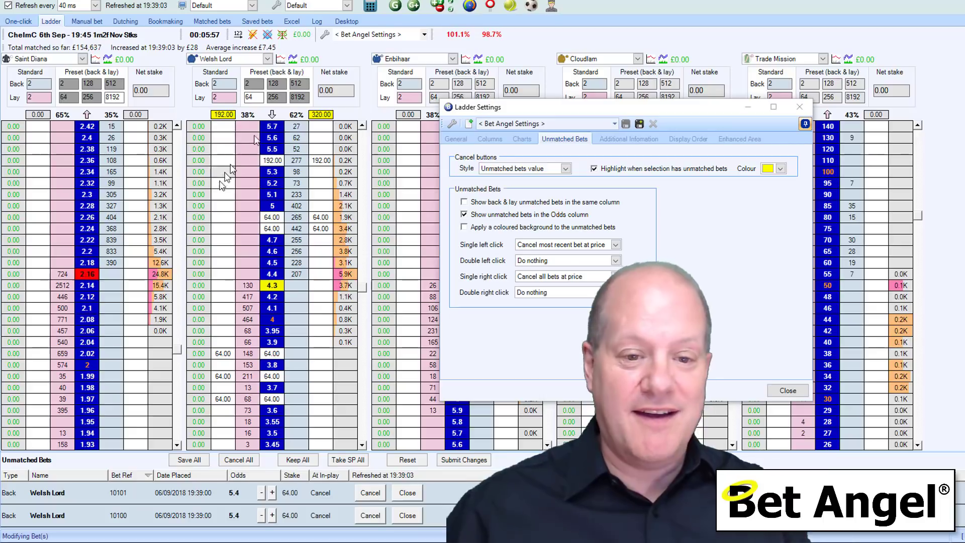
click(480, 205)
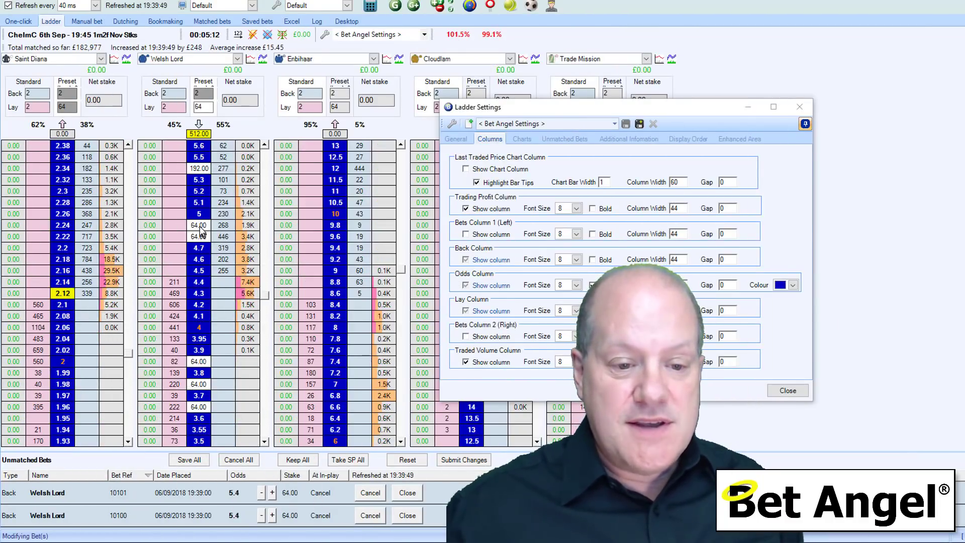
- Move the unmatched Welsh Lord bet up to 5.2 and return to the Unmatched Bets settings
click(200, 194)
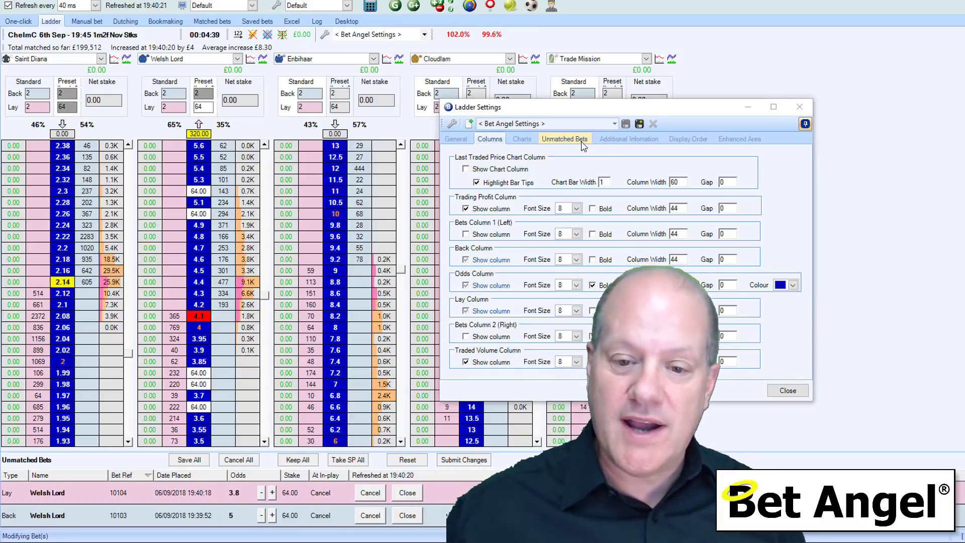
click(561, 140)
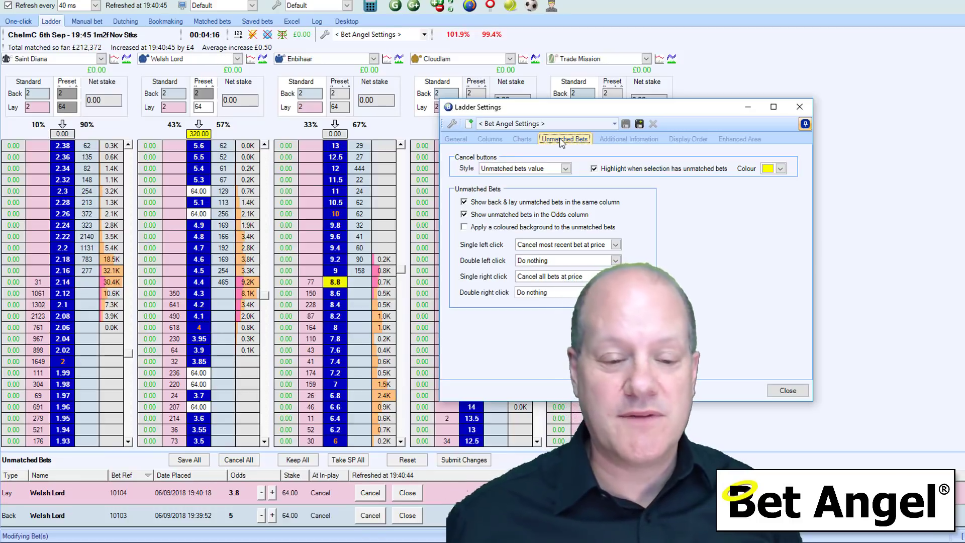
- Move Welsh Lord's unmatched back bet to 5.1 and place £64 lay bets at 4.2 and 4.1
click(277, 215)
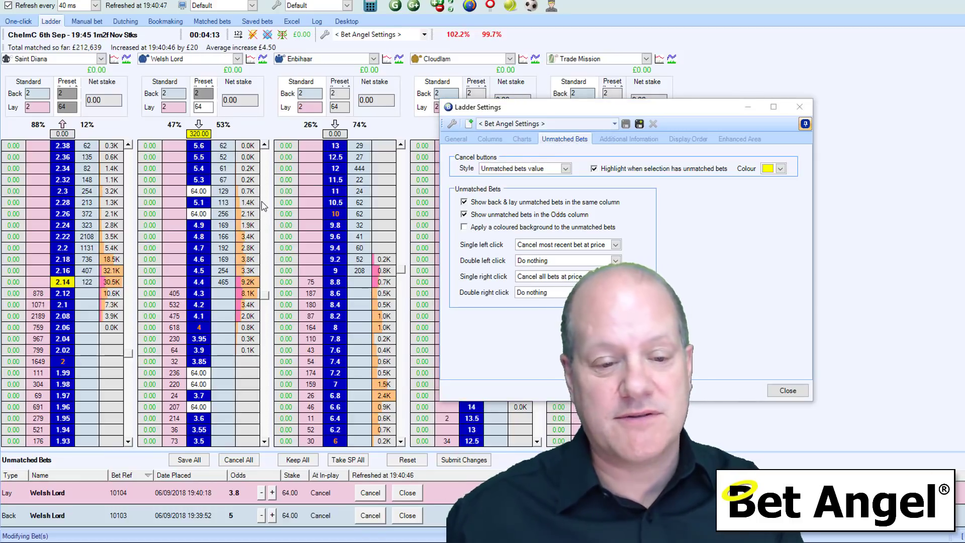
click(203, 203)
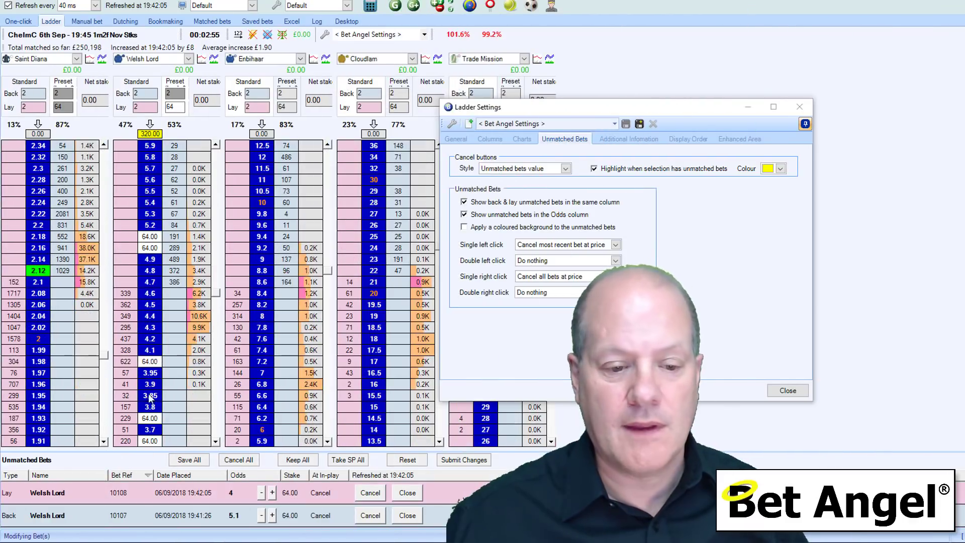
click(150, 344)
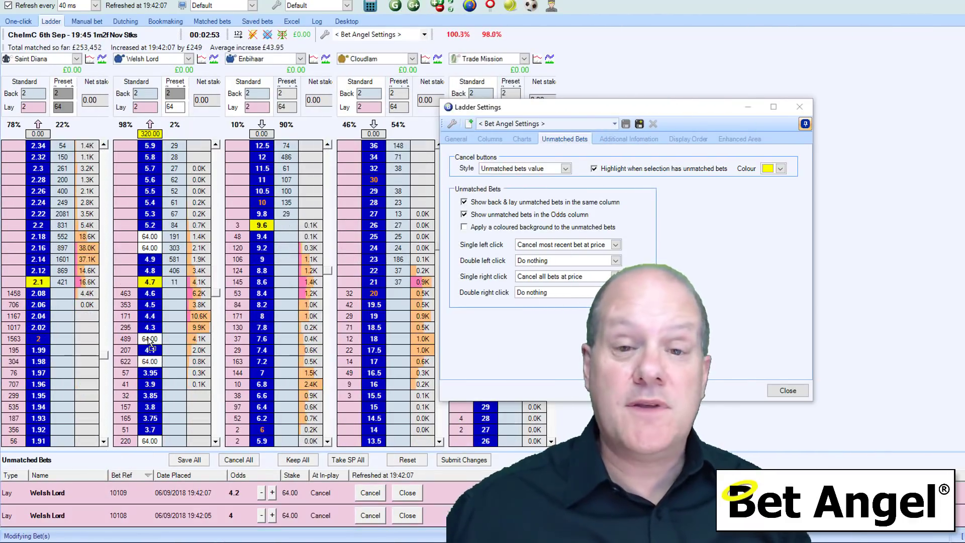
click(154, 350)
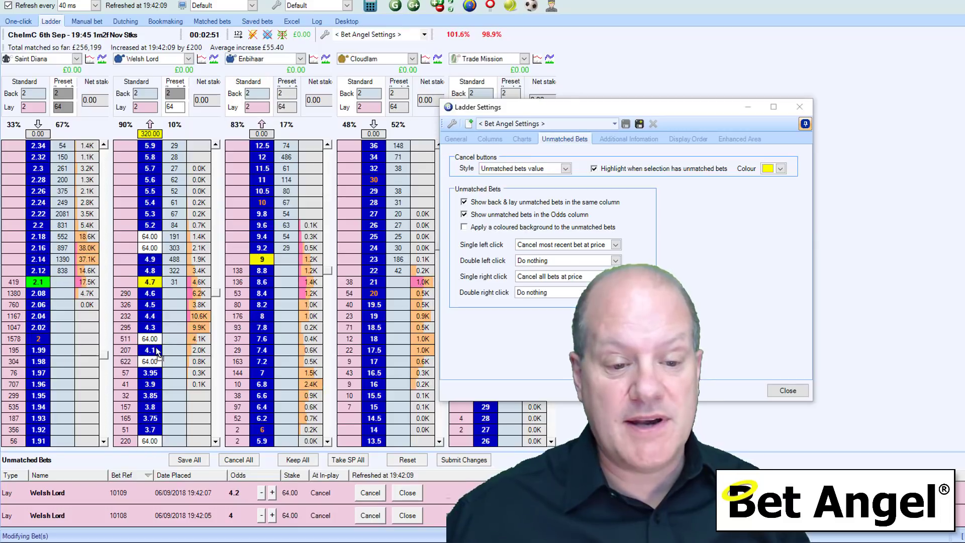